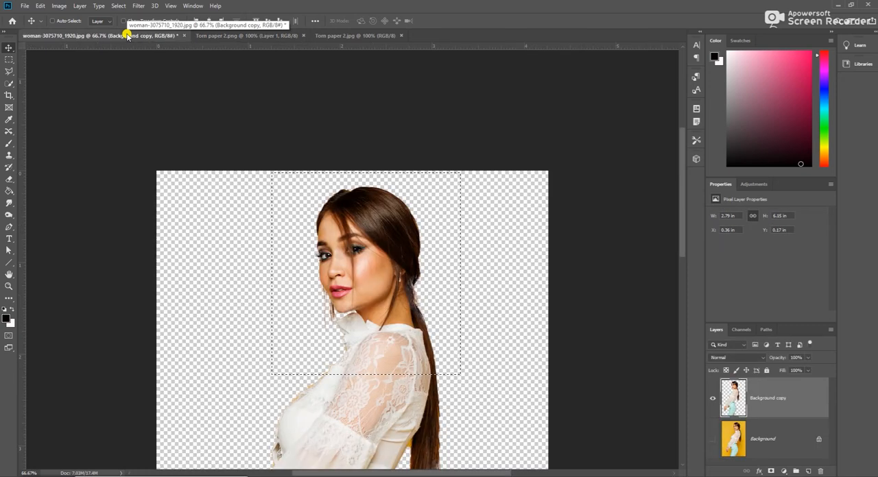
Step: Bring the selected part of the woman cutout into Torn paper 2.png and place it centrally over the torn strip, overlapping the canvas's lower edge
left_click(264, 34)
left_click_drag(509, 236, 300, 231)
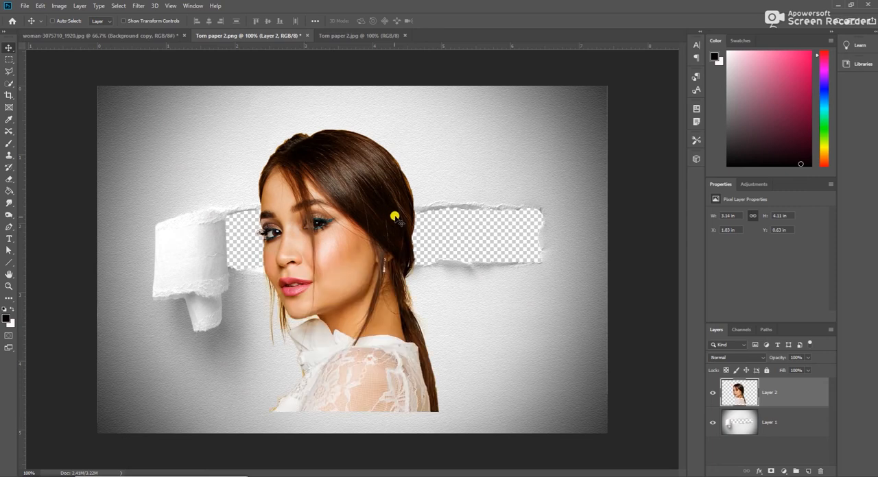
left_click_drag(374, 237, 389, 255)
key("ctrl")
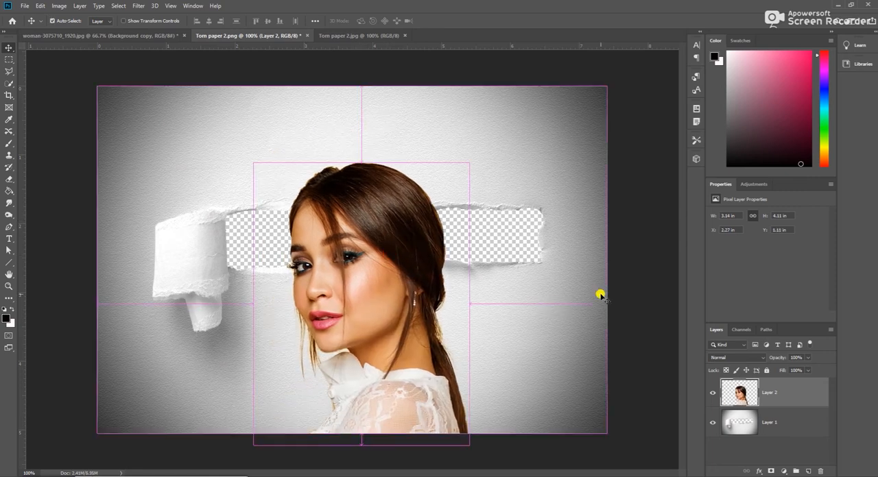
Step: Free-transform the woman layer and scale it up proportionally to about 113%
key("ctrl+t")
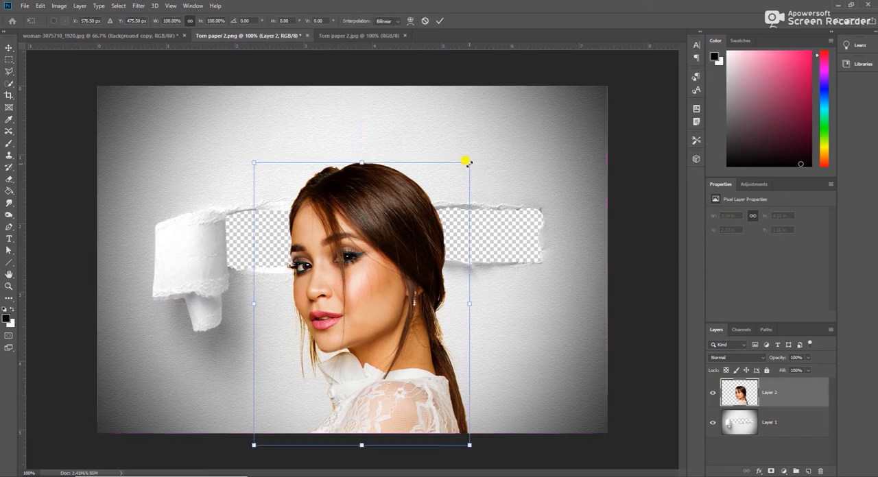
left_click_drag(467, 162, 486, 135)
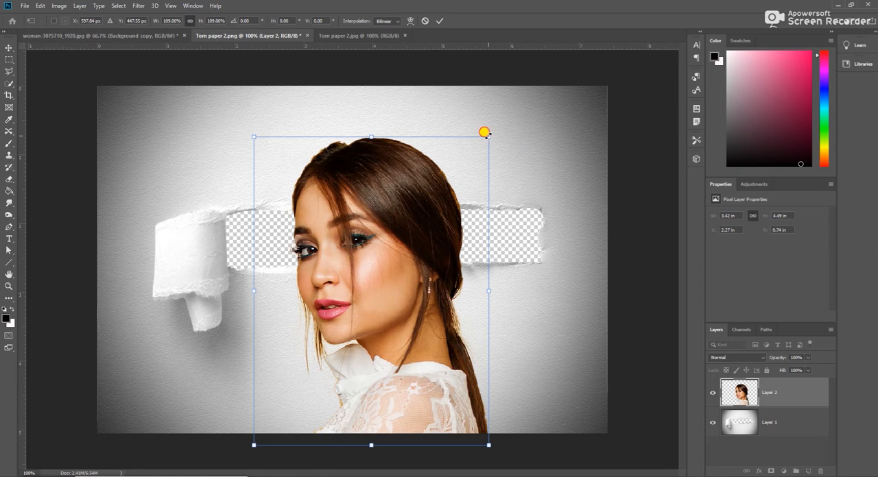
left_click_drag(490, 126, 494, 122)
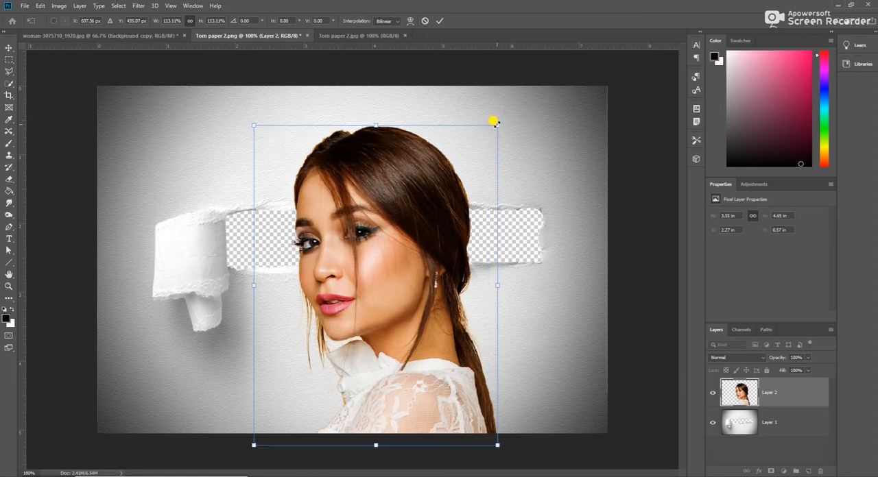
Step: Nudge the enlarged woman slightly down and left so her eyes sit within the torn strip, and apply the transform
key("Down")
key("Down")
key("Down")
key("Down")
key("Down")
key("Down")
key("Down")
key("Down")
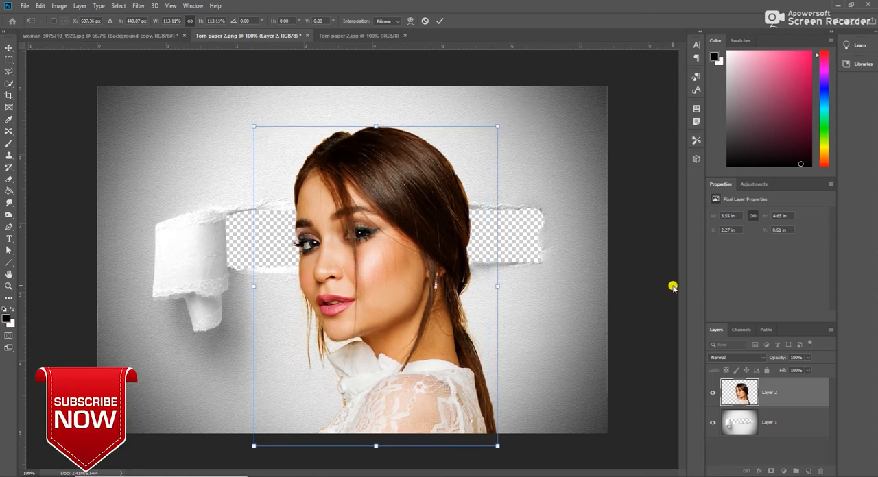
key("Down")
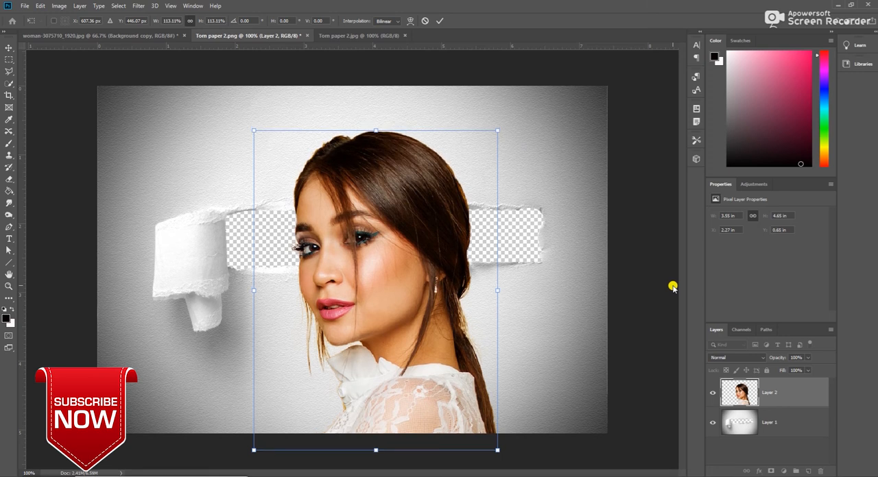
key("Left")
key("Left")
key("Left")
key("Left")
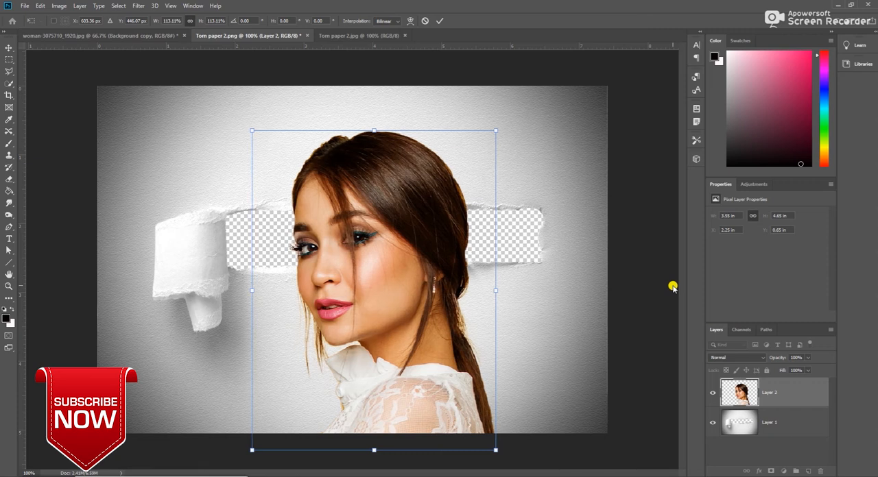
key("Return")
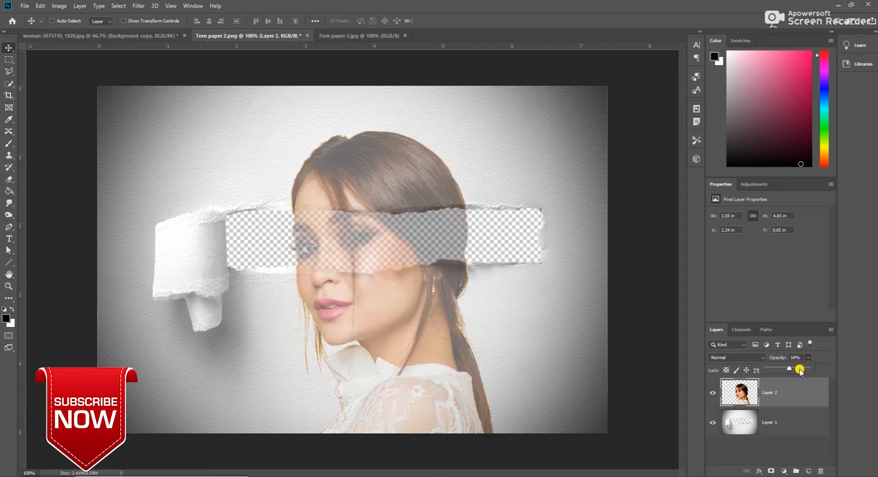
Step: Restore the opacity of Layer 2 to 100%
left_click(811, 369)
key("8")
key("9")
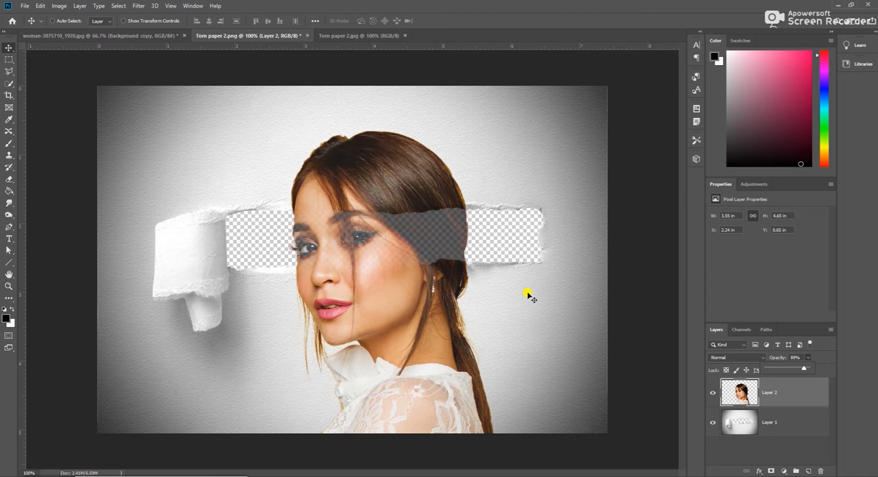
left_click(810, 368)
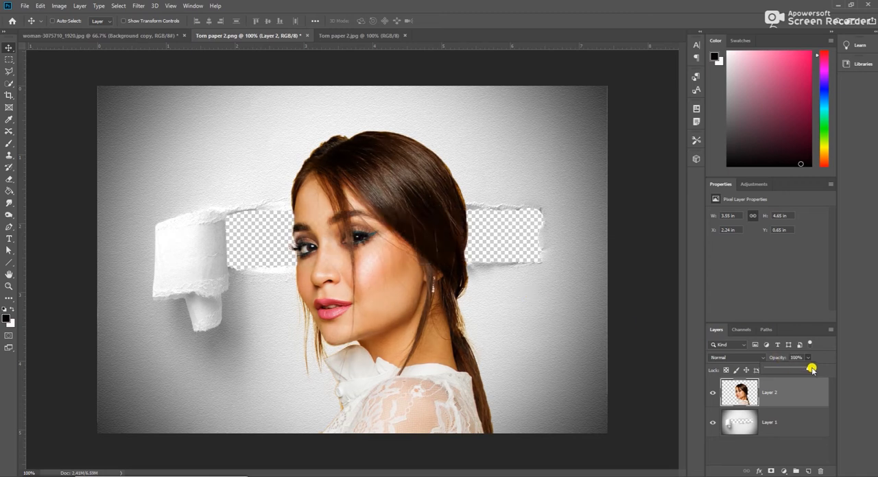
left_click_drag(808, 369, 837, 361)
Step: Nudge Layer 2 slightly down and place a duplicate of it beneath the torn-paper layer, Layer 1
left_click(766, 393)
key("Down")
key("Down")
key("Down")
key("Down")
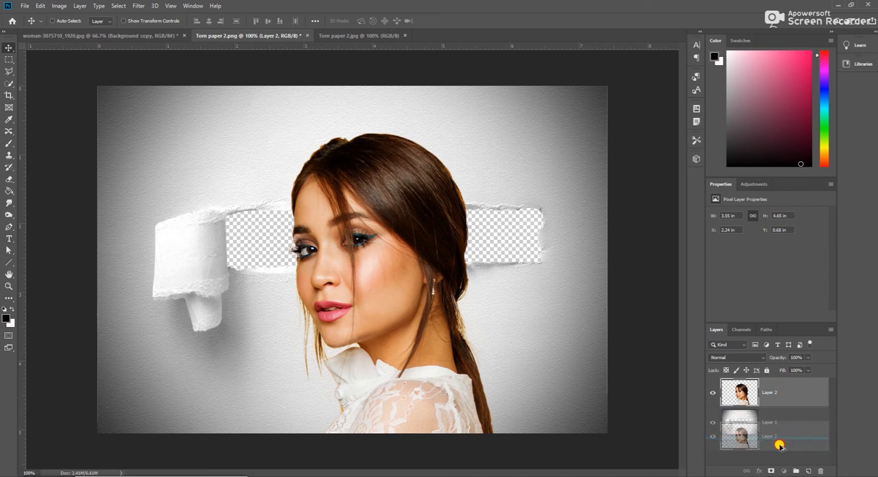
left_click_drag(767, 454, 769, 453)
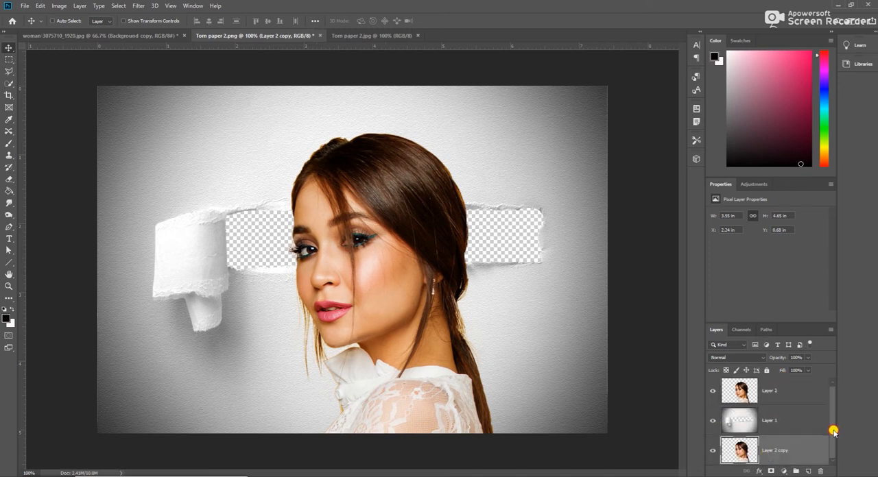
Step: Add a new layer beneath Layer 2 copy and fill it with white at Normal mode and 100% opacity
left_click(807, 471)
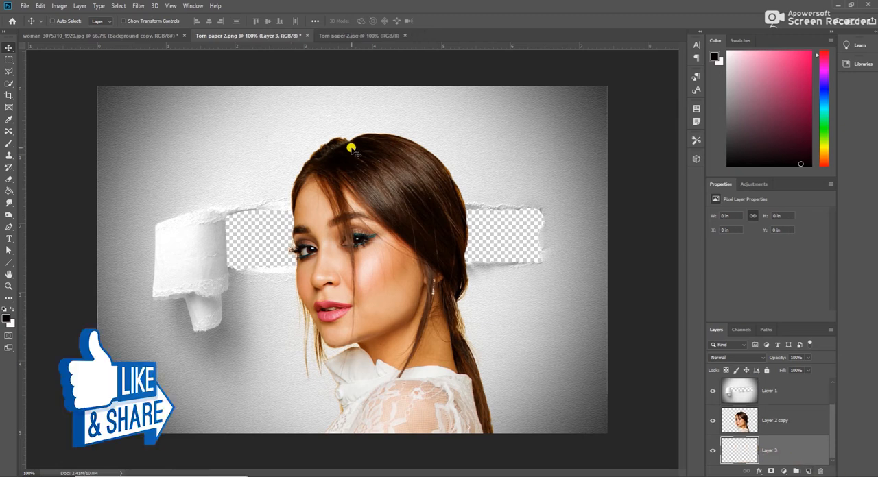
left_click(41, 6)
left_click(59, 151)
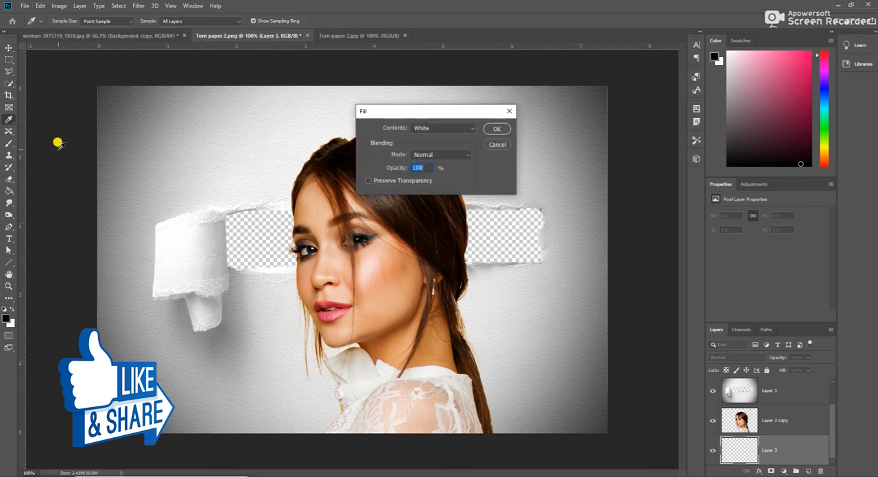
left_click(497, 129)
key("v")
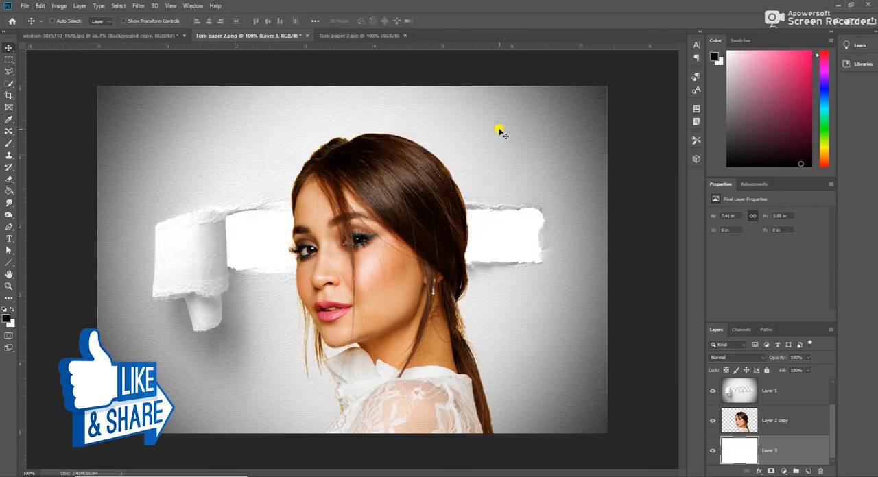
Step: Set the blend mode of the uppermost woman layer, Layer 2, to Multiply
left_click(788, 420)
left_click(754, 358)
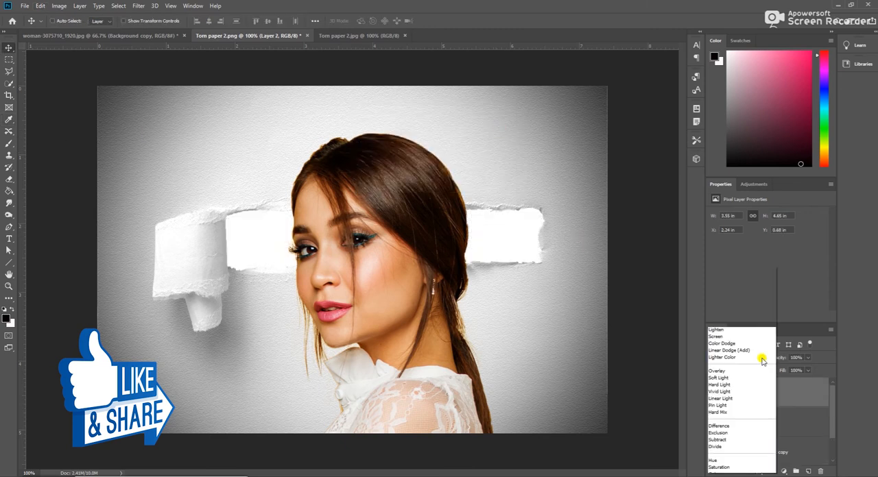
left_click(719, 283)
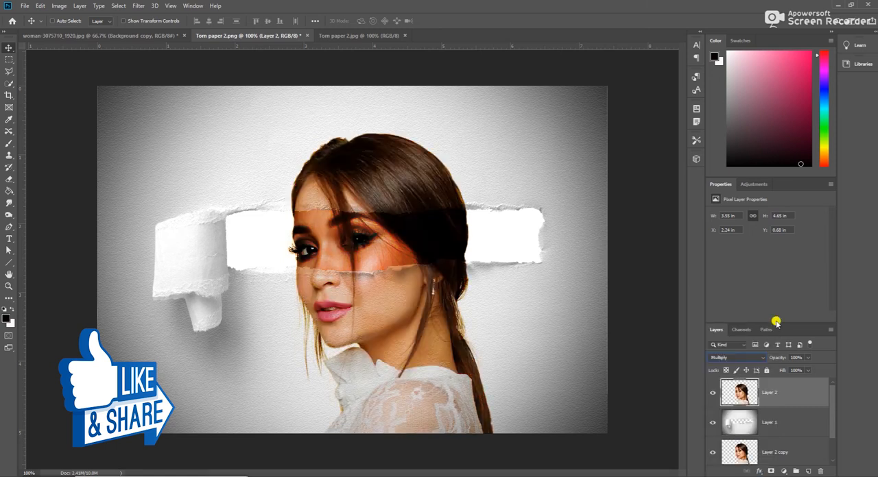
Step: Add a Black & White adjustment layer above Layer 2 and clip it to that layer
left_click(783, 471)
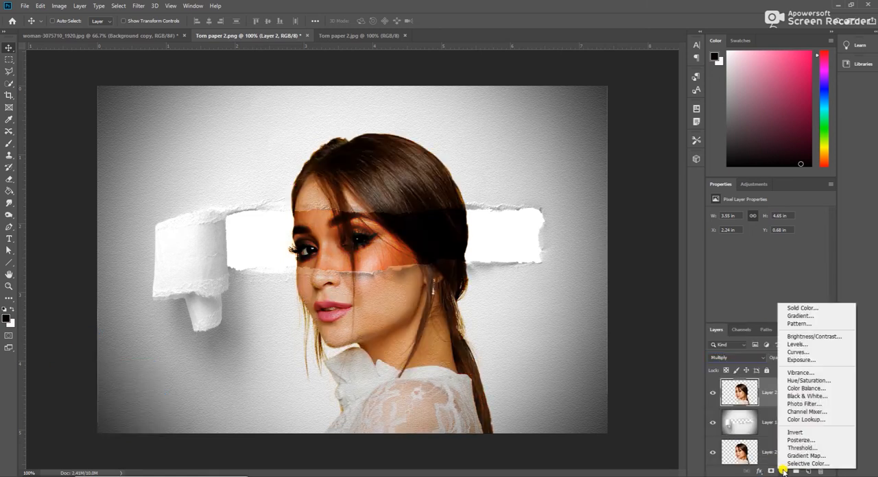
left_click(810, 398)
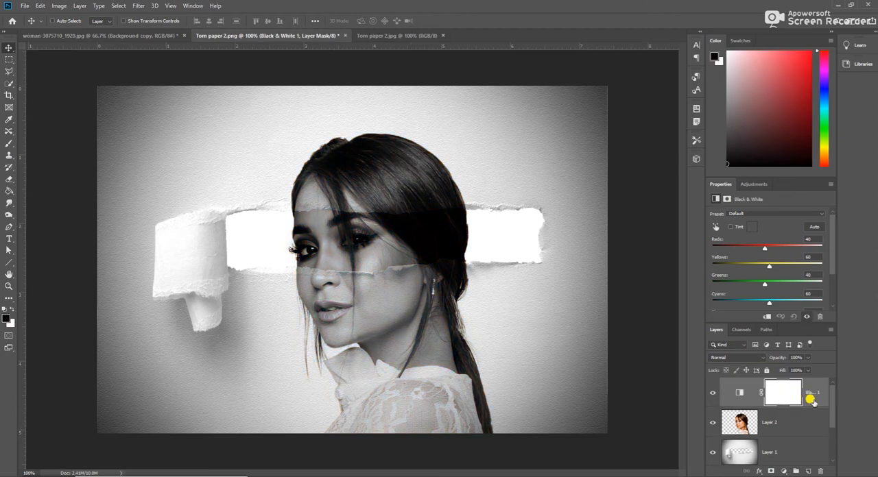
right_click(811, 401)
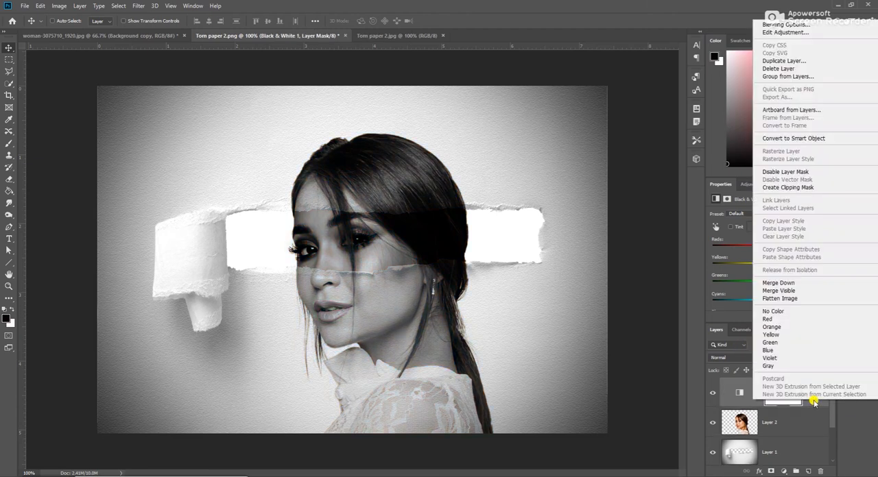
left_click(806, 188)
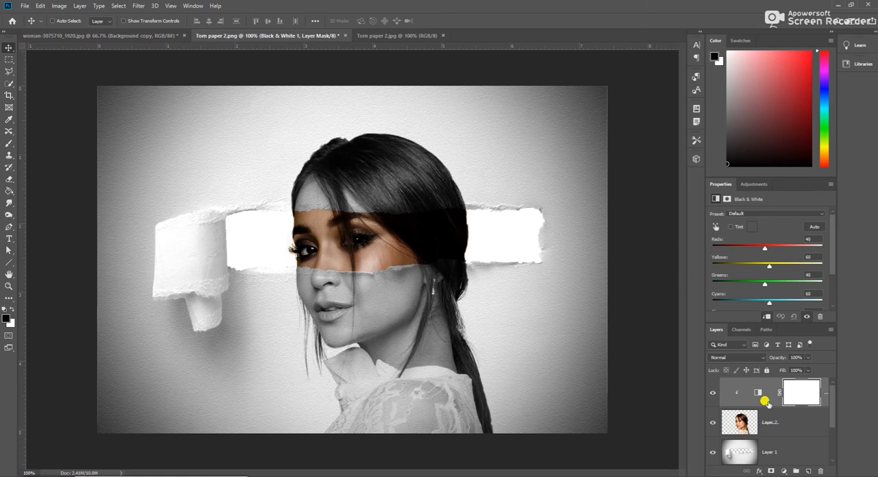
Step: Add a clipped Levels adjustment with midtones 0.80 and white input 248, and slightly raise the black output level
left_click(784, 471)
left_click(797, 349)
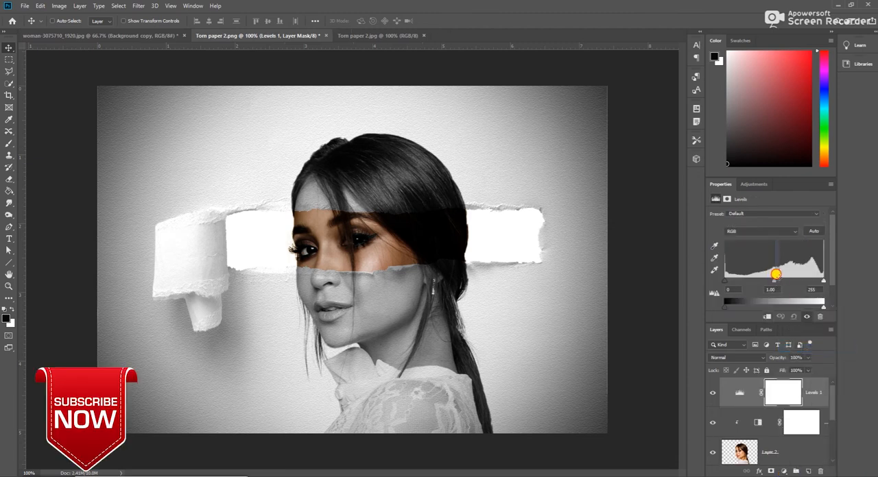
left_click_drag(777, 281, 782, 282)
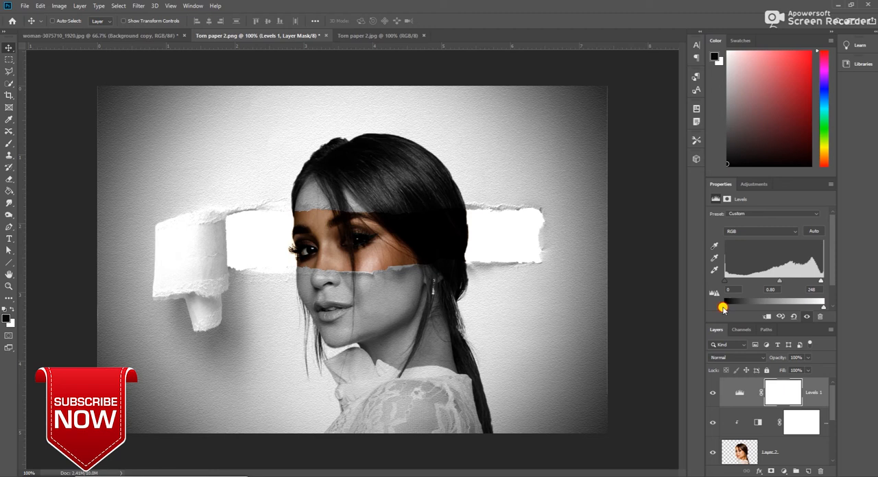
left_click_drag(729, 307, 730, 307)
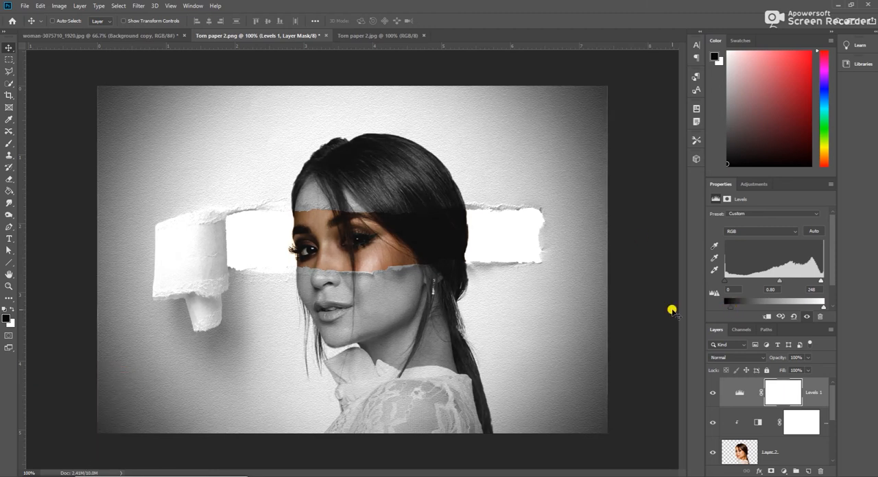
right_click(821, 399)
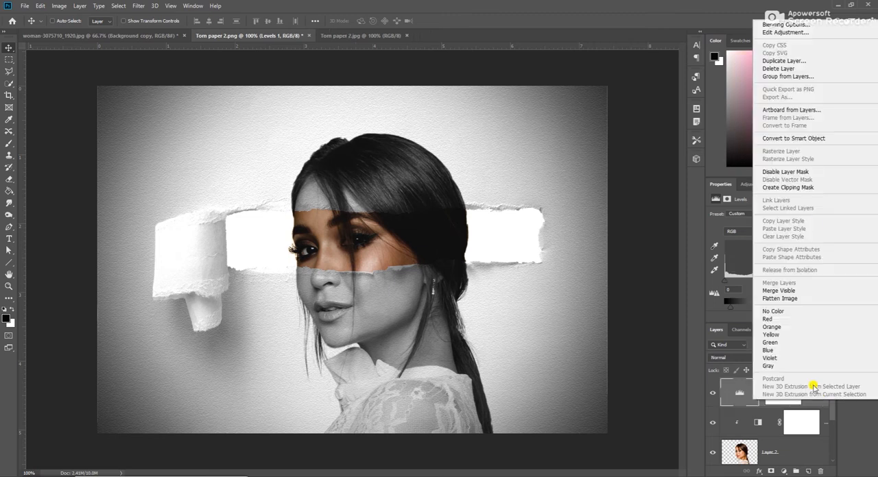
left_click(809, 188)
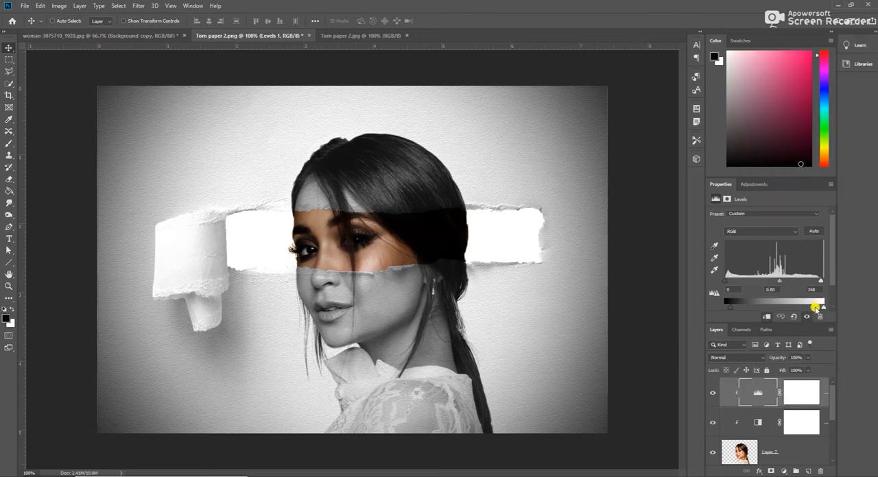
Step: Add a layer mask to Layer 2 and brush black over the face and hair inside the torn strip to reveal the color copy
left_click(795, 455)
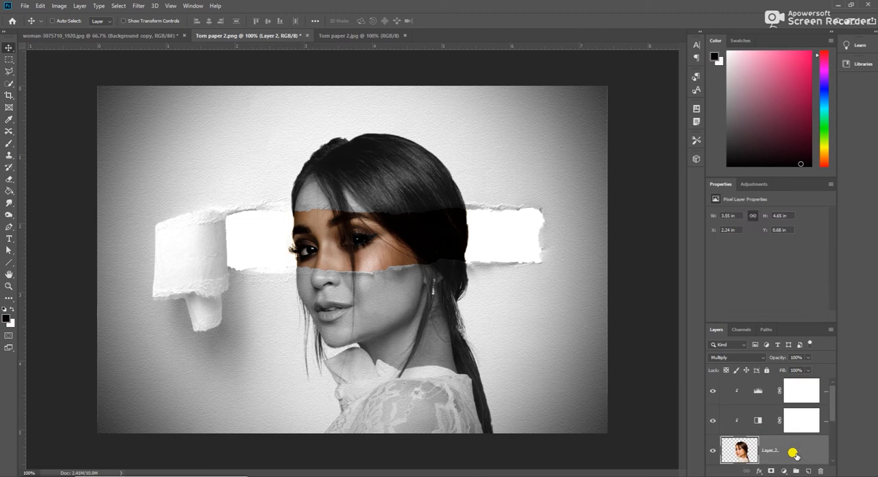
left_click(770, 472)
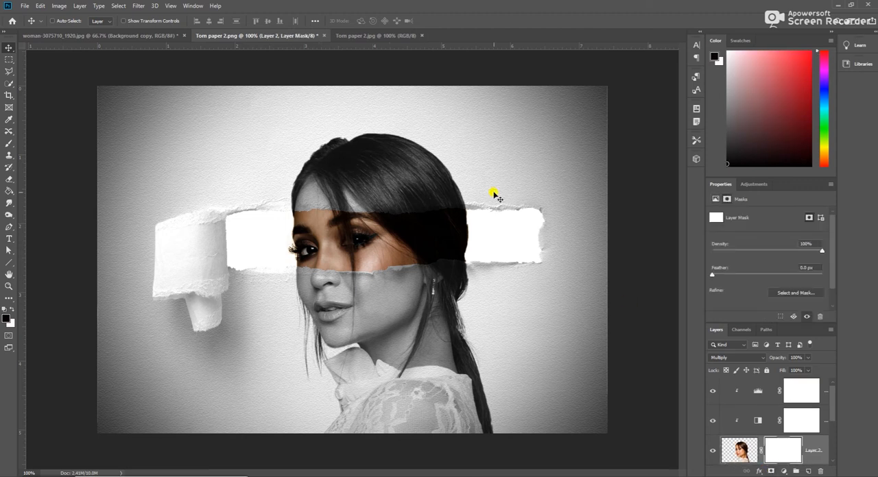
key("ctrl+plus")
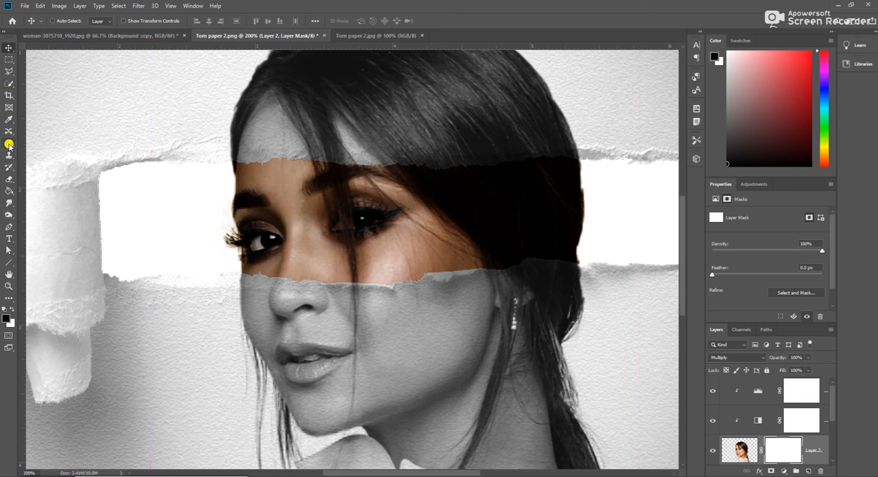
left_click(9, 144)
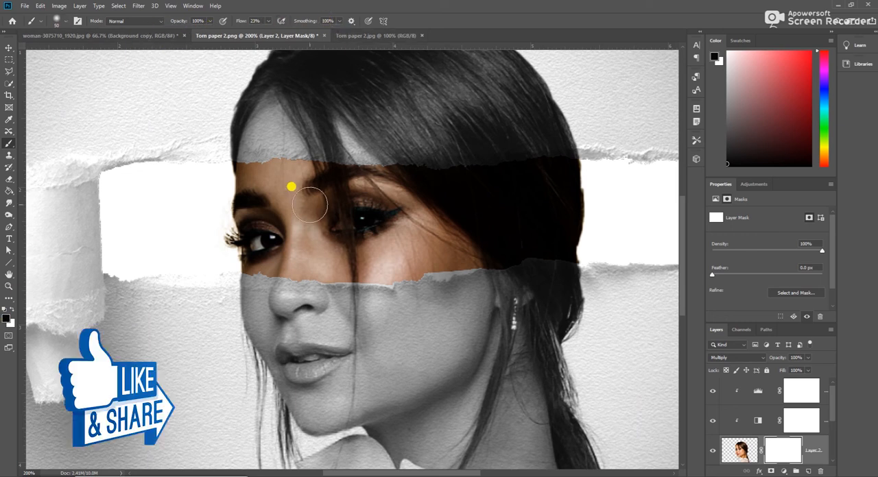
mouse_move(264, 211)
left_mouse_down()
mouse_move(241, 218)
mouse_move(401, 226)
mouse_move(201, 194)
mouse_move(247, 190)
left_mouse_up()
mouse_move(318, 195)
left_mouse_down()
mouse_move(412, 222)
mouse_move(382, 238)
mouse_move(332, 237)
mouse_move(426, 252)
mouse_move(445, 245)
mouse_move(369, 192)
mouse_move(245, 180)
mouse_move(251, 189)
mouse_move(260, 182)
mouse_move(227, 181)
mouse_move(256, 240)
mouse_move(246, 248)
mouse_move(350, 227)
mouse_move(249, 242)
mouse_move(346, 255)
mouse_move(271, 249)
mouse_move(281, 265)
mouse_move(308, 261)
mouse_move(248, 261)
mouse_move(272, 269)
mouse_move(298, 270)
mouse_move(244, 256)
mouse_move(312, 267)
mouse_move(233, 248)
mouse_move(391, 275)
mouse_move(485, 264)
mouse_move(422, 261)
mouse_move(515, 253)
mouse_move(655, 251)
mouse_move(509, 238)
mouse_move(573, 234)
mouse_move(653, 245)
mouse_move(546, 240)
mouse_move(575, 251)
mouse_move(646, 243)
mouse_move(489, 257)
mouse_move(553, 249)
mouse_move(476, 240)
mouse_move(577, 182)
mouse_move(417, 173)
mouse_move(578, 166)
mouse_move(677, 176)
mouse_move(447, 188)
mouse_move(238, 159)
mouse_move(202, 185)
mouse_move(246, 202)
mouse_move(237, 185)
mouse_move(225, 260)
mouse_move(244, 232)
mouse_move(139, 249)
mouse_move(253, 254)
mouse_move(373, 273)
mouse_move(254, 258)
mouse_move(299, 275)
mouse_move(655, 248)
mouse_move(632, 195)
mouse_move(525, 166)
mouse_move(200, 159)
mouse_move(448, 213)
mouse_move(232, 190)
mouse_move(570, 196)
mouse_move(546, 170)
mouse_move(613, 181)
mouse_move(695, 175)
mouse_move(271, 206)
mouse_move(323, 222)
mouse_move(215, 216)
mouse_move(436, 251)
mouse_move(287, 203)
mouse_move(379, 226)
mouse_move(226, 204)
mouse_move(261, 217)
mouse_move(364, 216)
mouse_move(380, 192)
left_mouse_up()
mouse_move(497, 228)
left_mouse_down()
mouse_move(403, 230)
mouse_move(534, 210)
mouse_move(410, 236)
mouse_move(423, 250)
mouse_move(507, 215)
mouse_move(350, 212)
mouse_move(370, 213)
mouse_move(351, 246)
mouse_move(316, 245)
mouse_move(345, 240)
mouse_move(390, 203)
mouse_move(339, 203)
mouse_move(298, 210)
mouse_move(222, 257)
mouse_move(231, 190)
mouse_move(286, 186)
mouse_move(233, 182)
mouse_move(256, 248)
mouse_move(370, 264)
mouse_move(515, 247)
mouse_move(567, 227)
mouse_move(450, 194)
mouse_move(577, 182)
mouse_move(597, 213)
mouse_move(526, 233)
mouse_move(567, 233)
mouse_move(477, 234)
mouse_move(265, 204)
mouse_move(240, 216)
mouse_move(262, 216)
mouse_move(212, 200)
mouse_move(265, 215)
mouse_move(243, 194)
mouse_move(211, 189)
mouse_move(251, 196)
mouse_move(273, 233)
mouse_move(253, 233)
mouse_move(322, 241)
mouse_move(281, 238)
left_mouse_up()
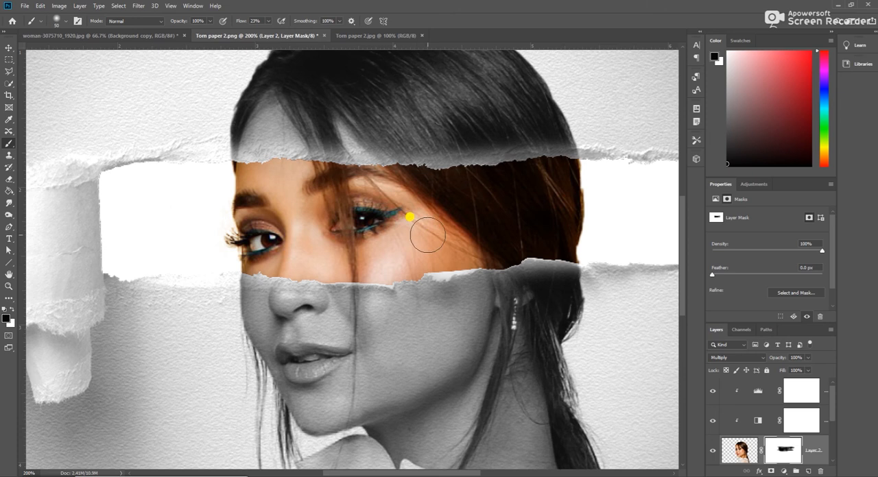
key("ctrl+minus")
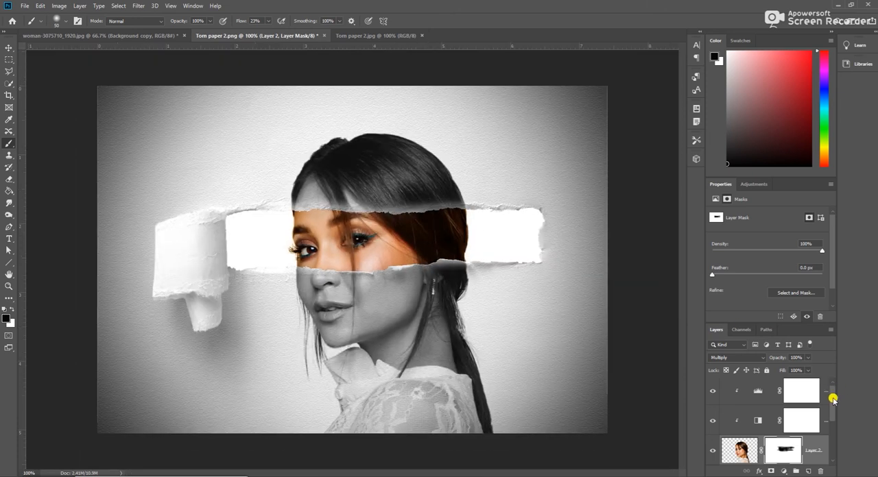
Step: Load the outline of the torn paper layer, Layer 1, as a selection using the Rectangular Marquee tool
scroll(831, 404, "down", 3)
left_click(735, 389)
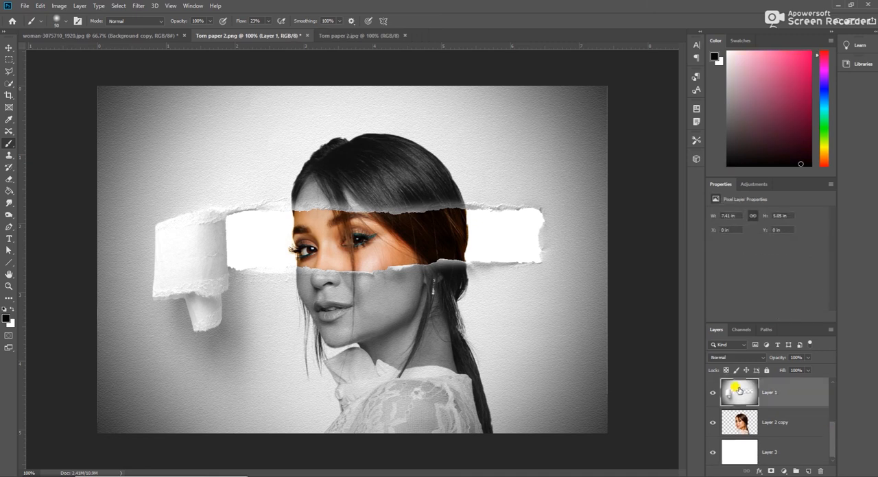
left_click(8, 59)
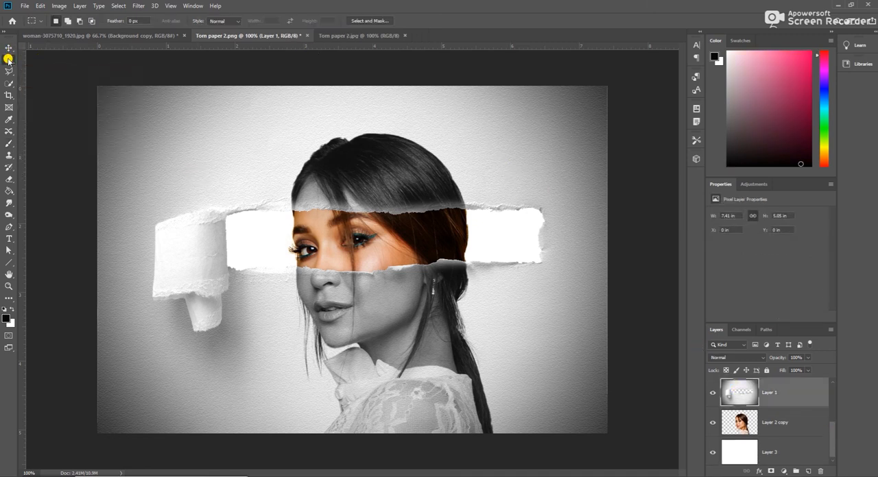
left_click(741, 393, "ctrl")
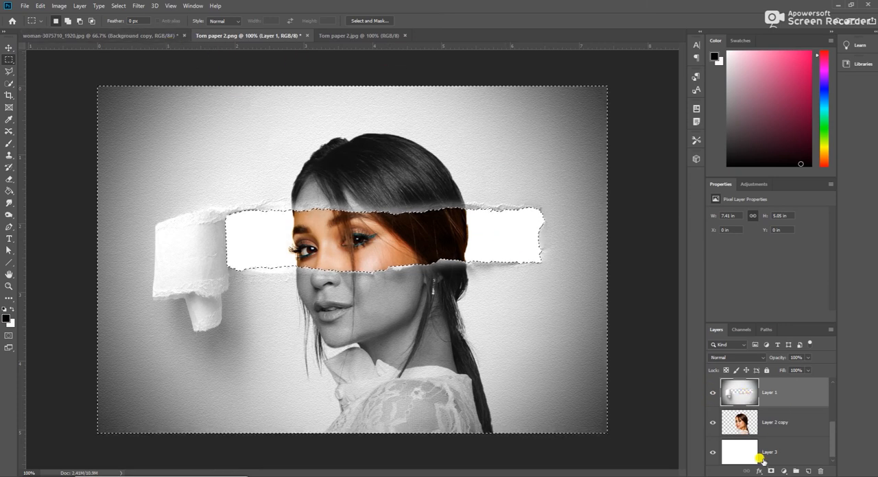
Step: Add a drop shadow to Layer 1 with 55% opacity, 6 px distance and 4 px size, without global light, and clear the selection
left_click(780, 471)
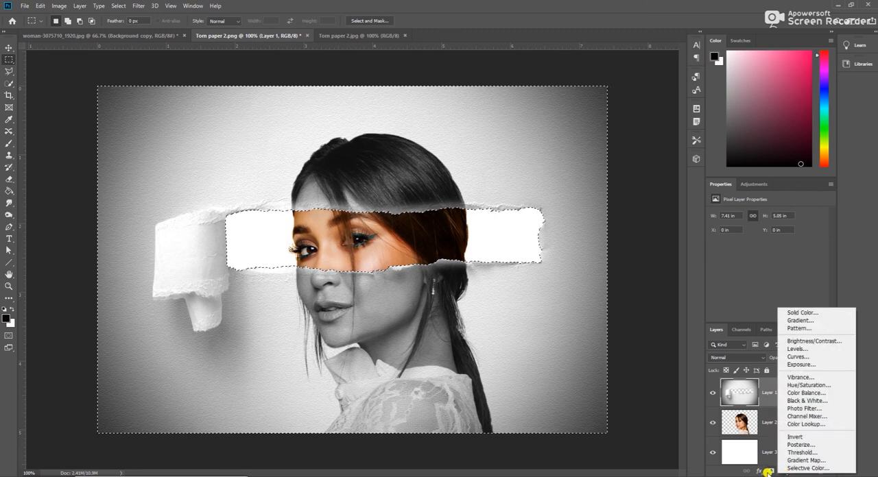
left_click(756, 472)
left_click(760, 473)
left_click(781, 470)
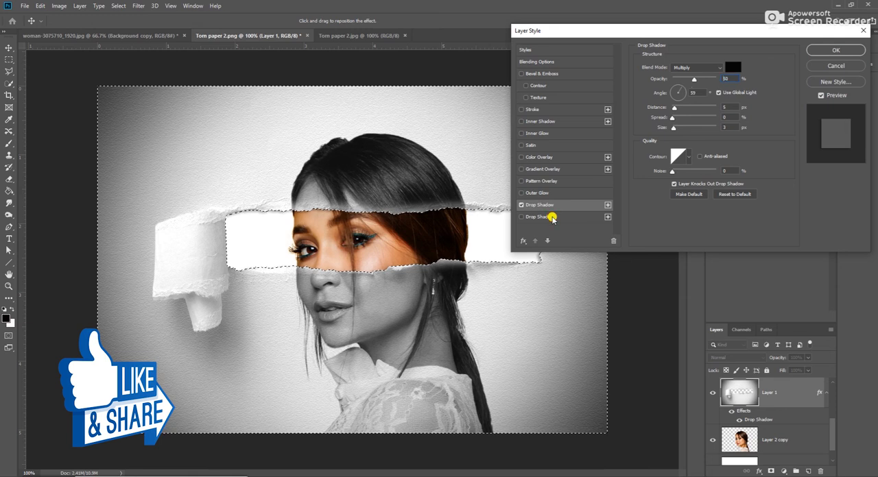
left_click(552, 217)
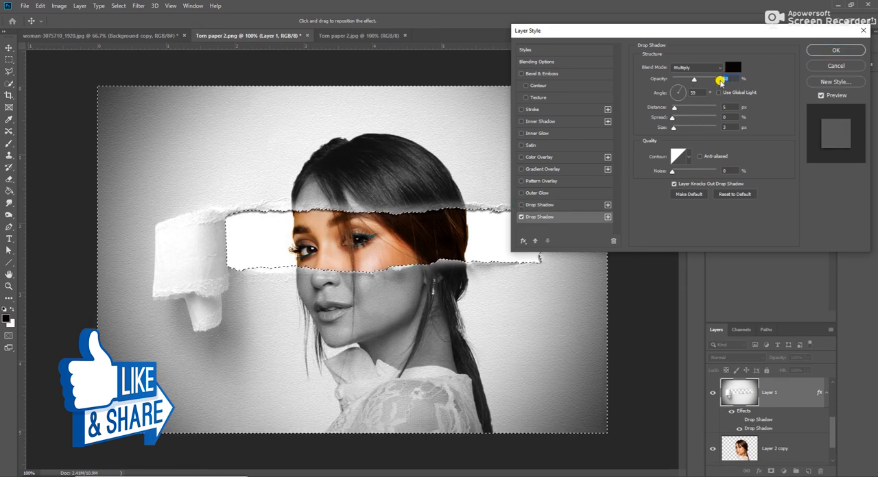
type("0")
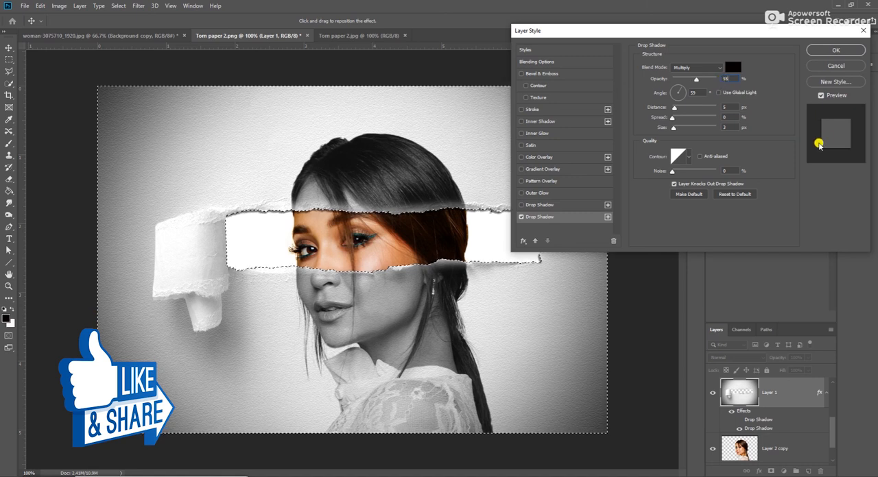
type("6")
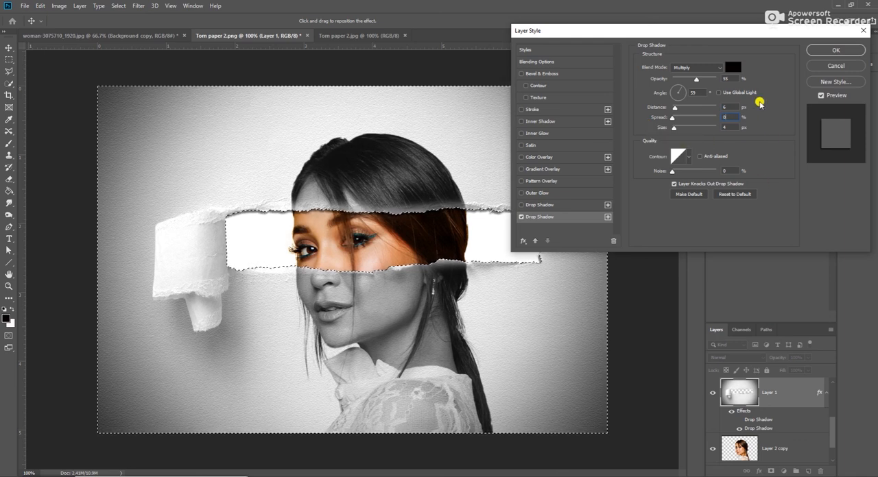
left_click(834, 50)
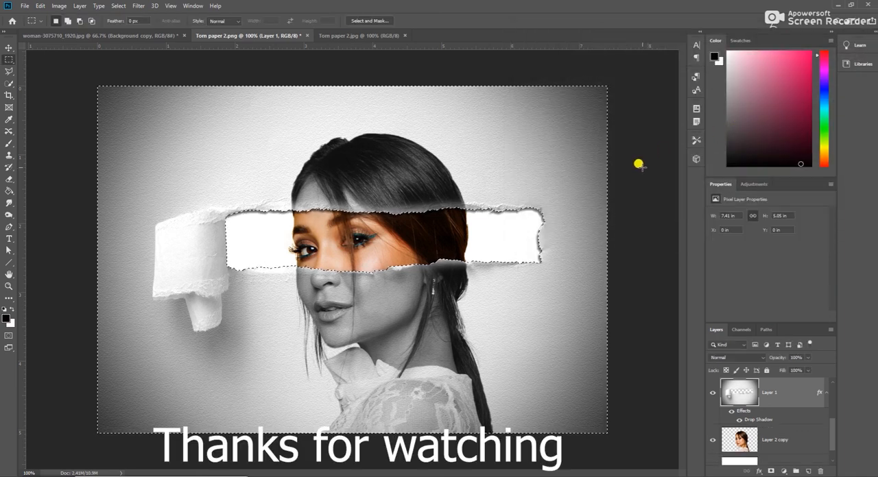
key("ctrl+d")
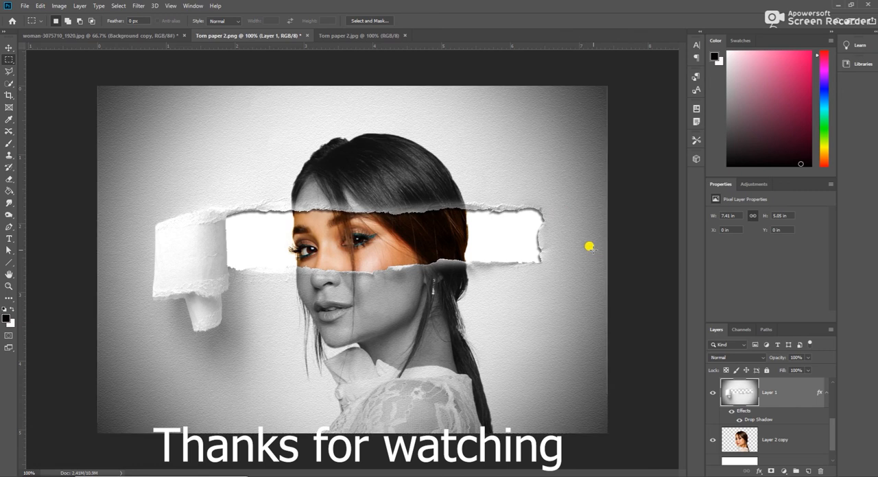